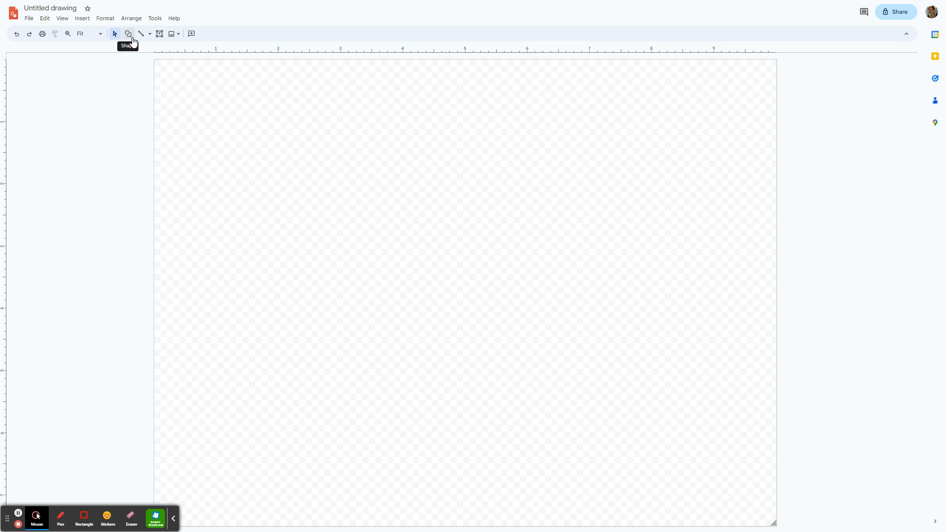
- Draw a rectangle about 1.5 by 0.5 inches near the upper-left corner of the canvas
left_click(131, 38)
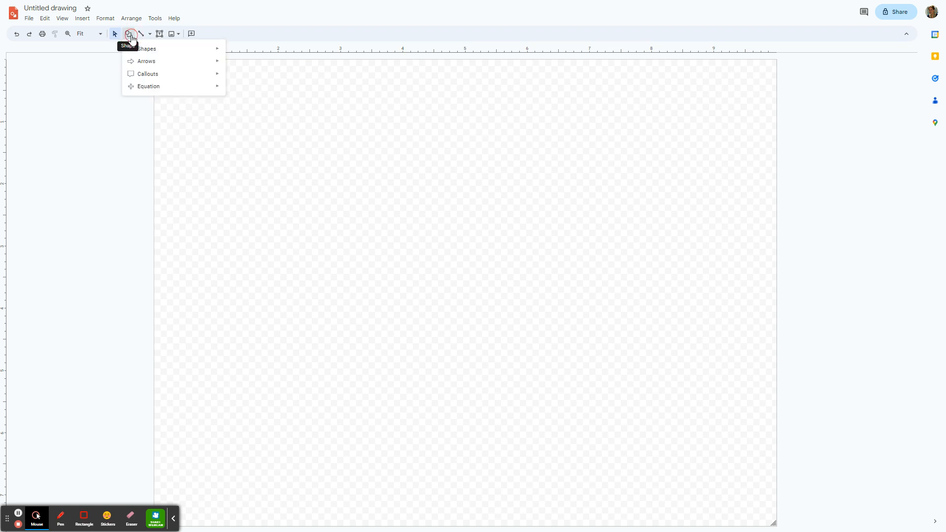
mouse_move(142, 52)
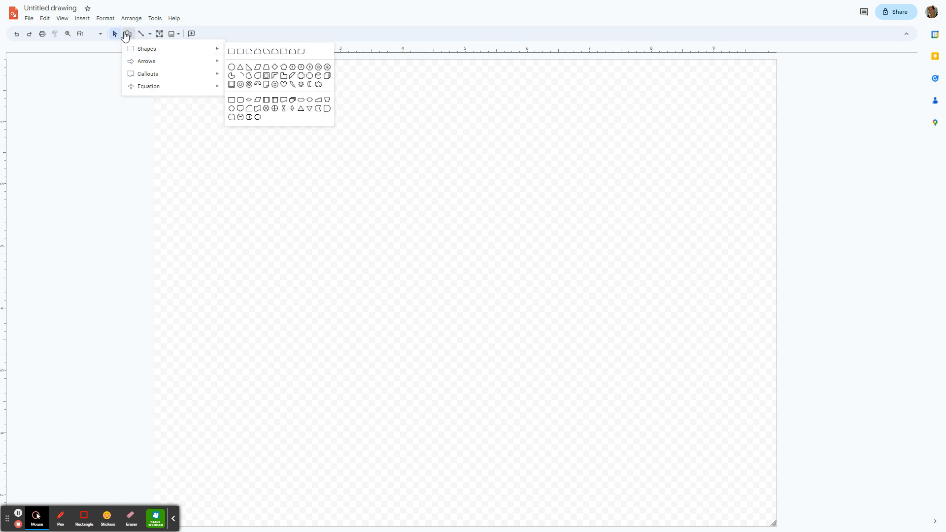
left_click(231, 51)
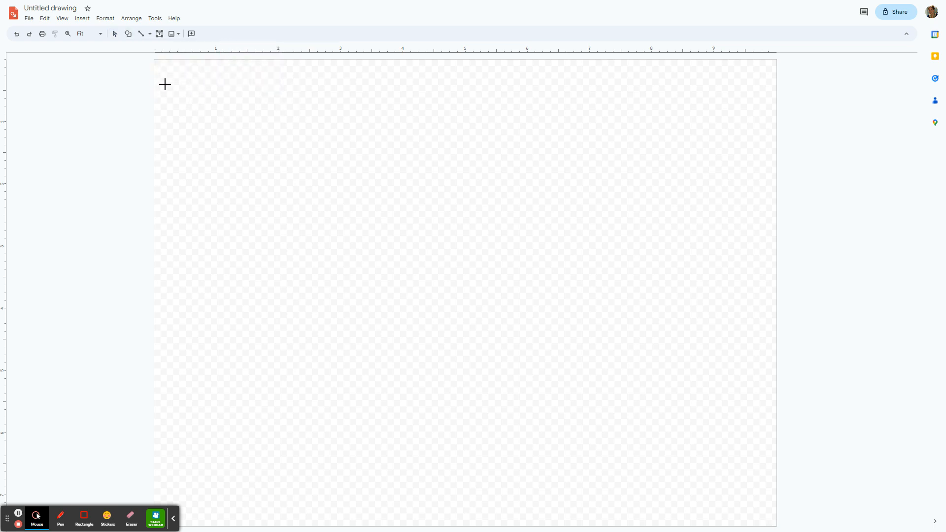
left_click_drag(188, 85, 283, 117)
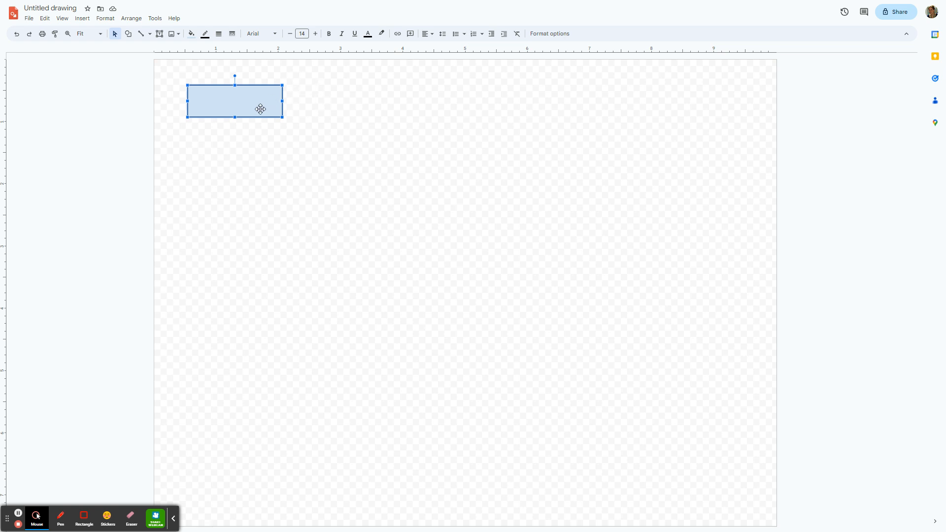
- Fill the rectangle with a custom linear gradient at 180°, with black end stops and three added white stops between them
left_click(193, 33)
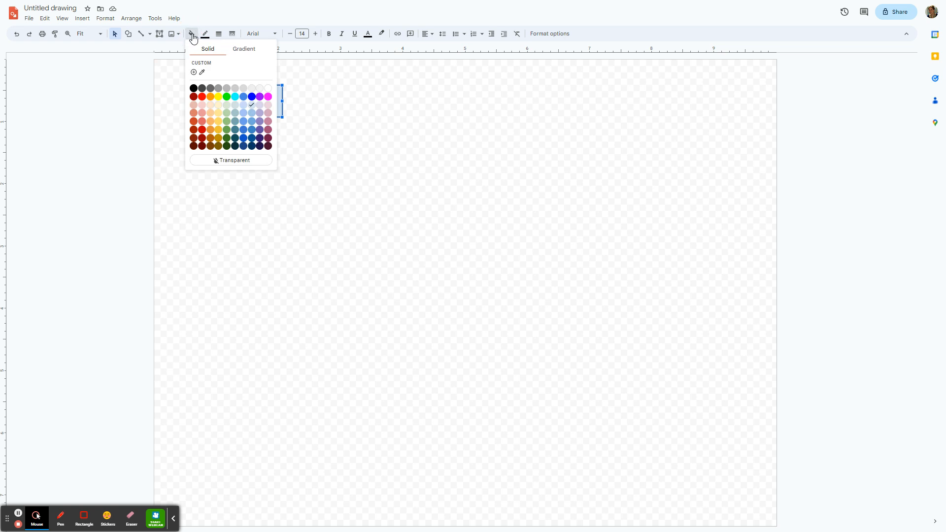
left_click(252, 54)
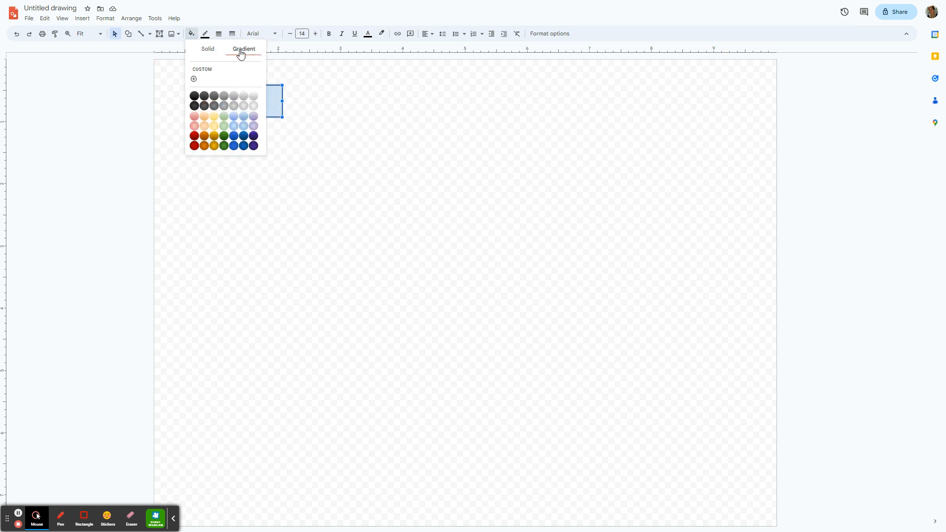
left_click(225, 78)
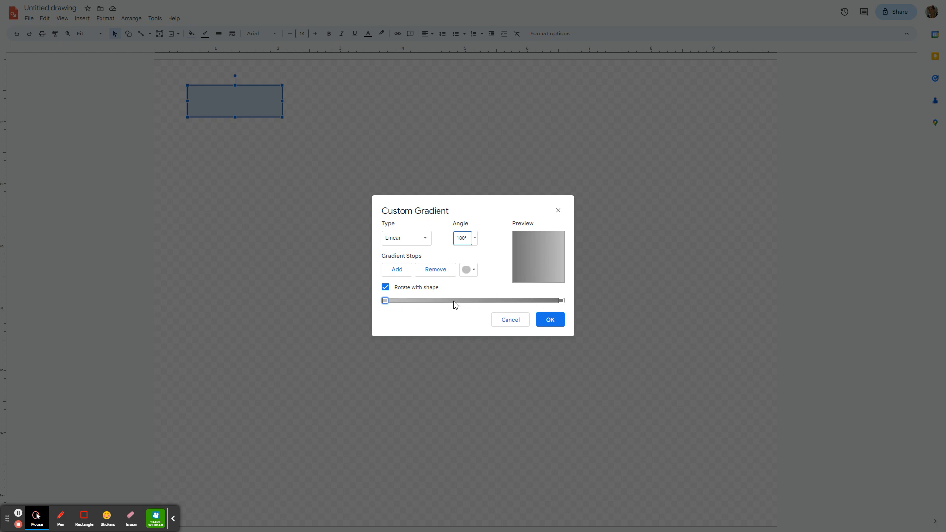
left_click(399, 279)
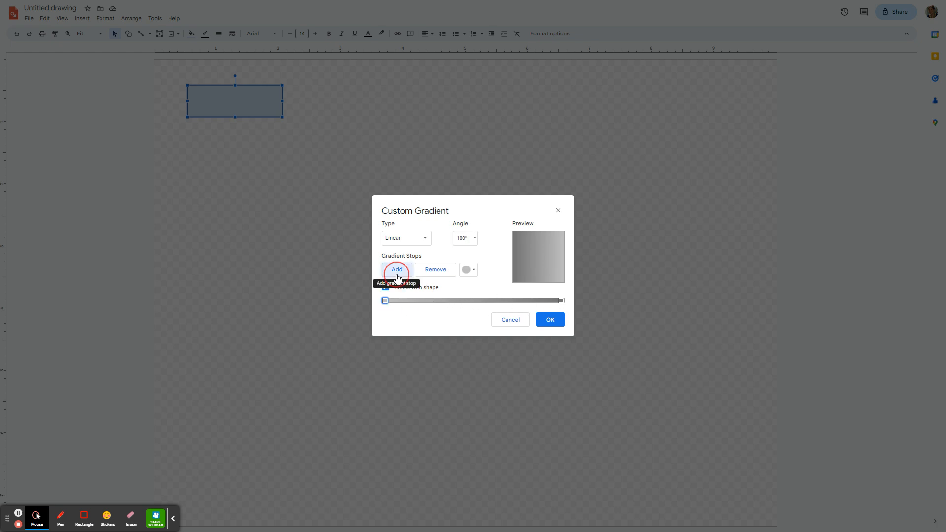
left_click(398, 278)
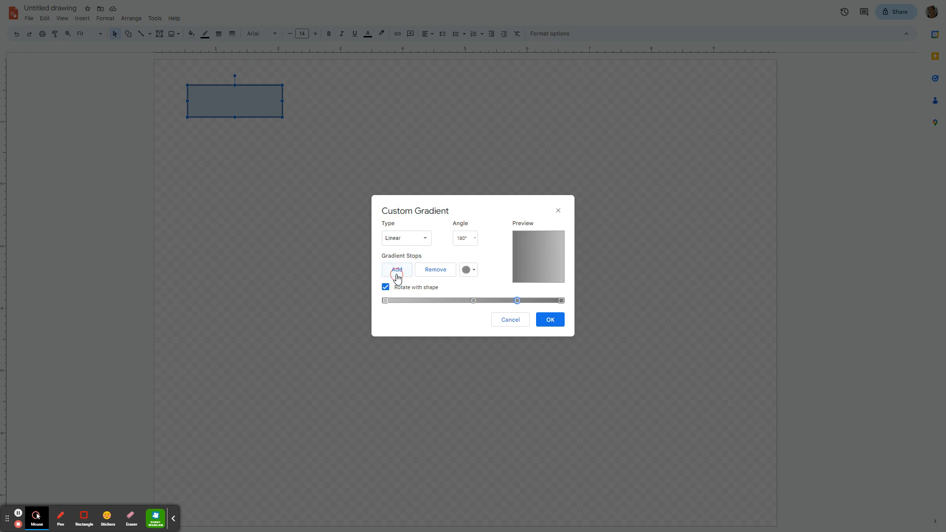
left_click(398, 278)
left_click_drag(473, 300, 422, 300)
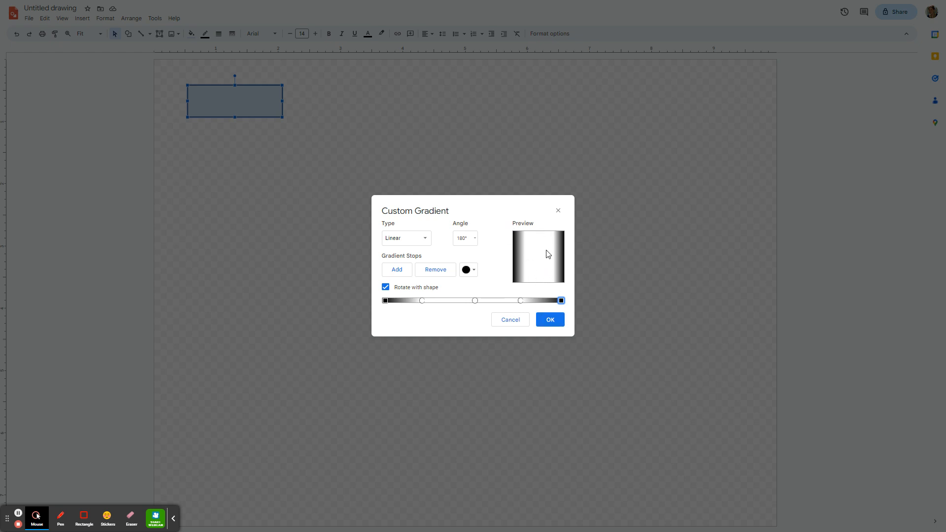
left_click(552, 321)
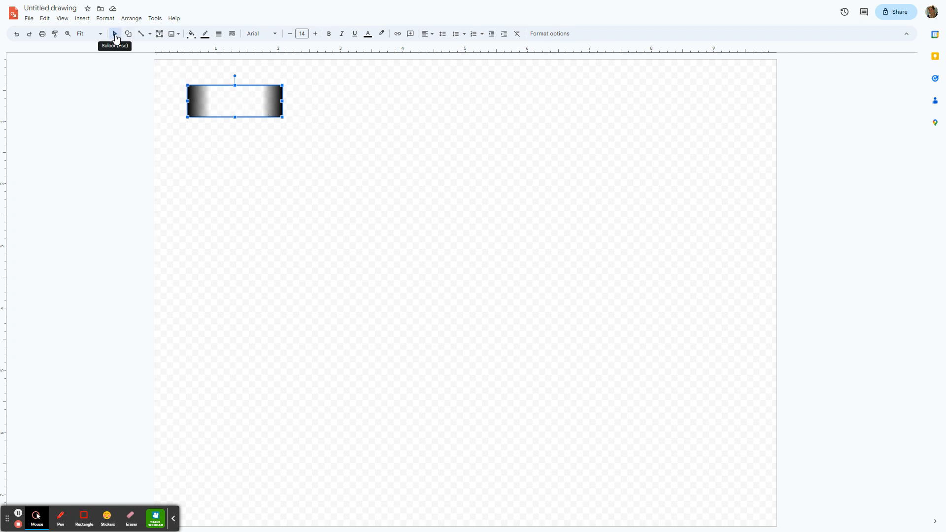
- Duplicate the gradient rectangle, rotate the copy to vertical and place it centered against the original's right end
left_click(257, 107)
right_click(230, 94)
left_click(258, 114)
right_click(331, 119)
left_click(357, 151)
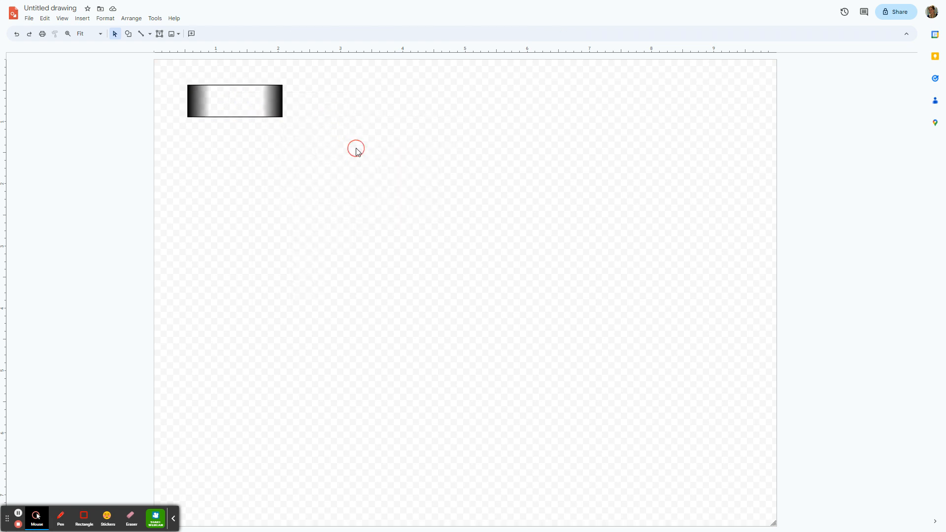
left_click_drag(269, 115, 329, 154)
mouse_move(303, 123)
left_mouse_down()
mouse_move(333, 156)
mouse_move(306, 153)
mouse_move(301, 127)
left_mouse_up()
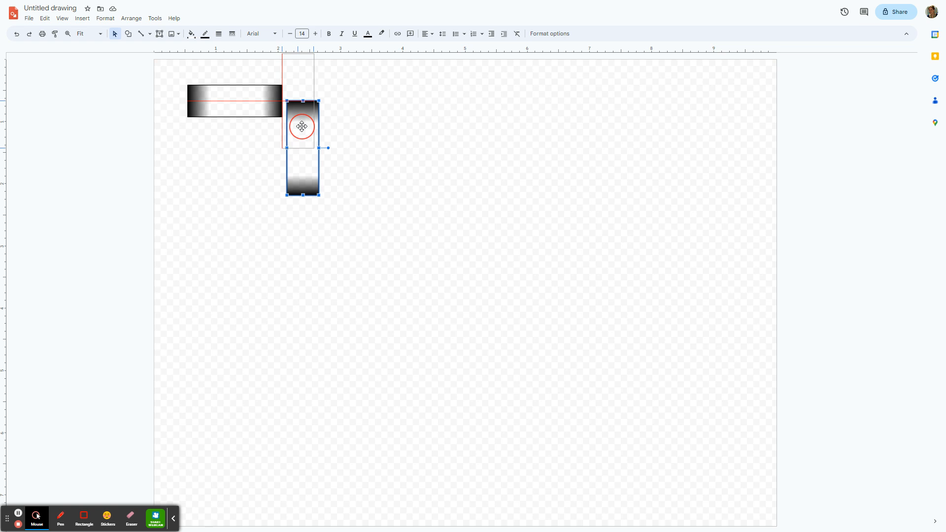
left_click_drag(302, 127, 302, 126)
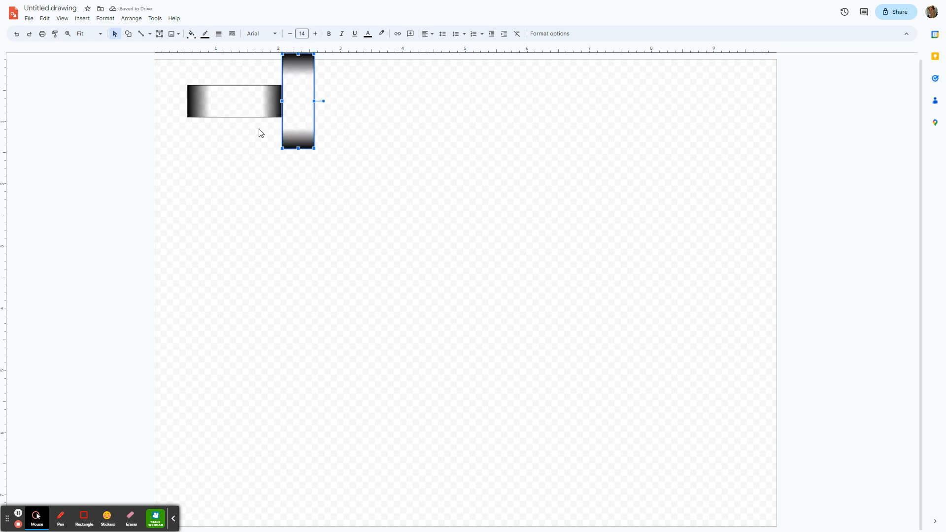
- Copy the horizontal and vertical strips as a pair and line up three copies end to end to the right of the original pair
left_click(155, 72)
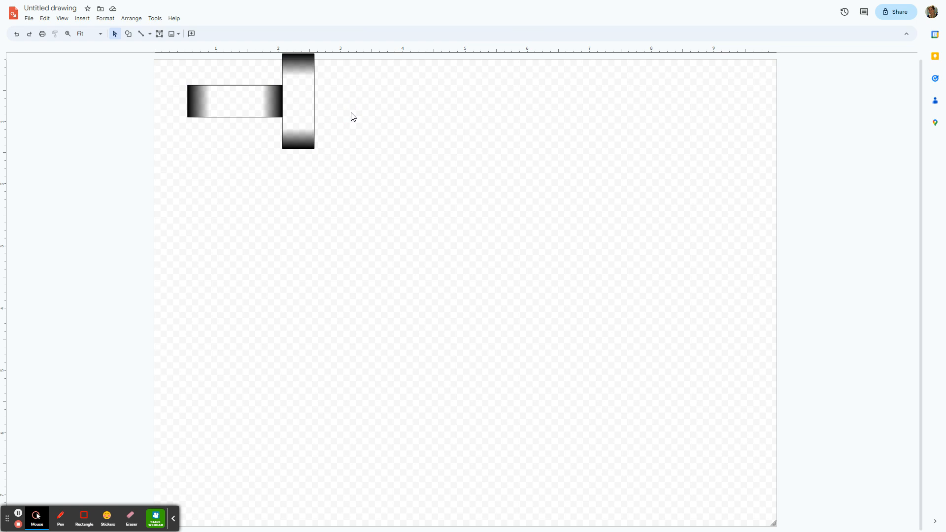
left_click(45, 18)
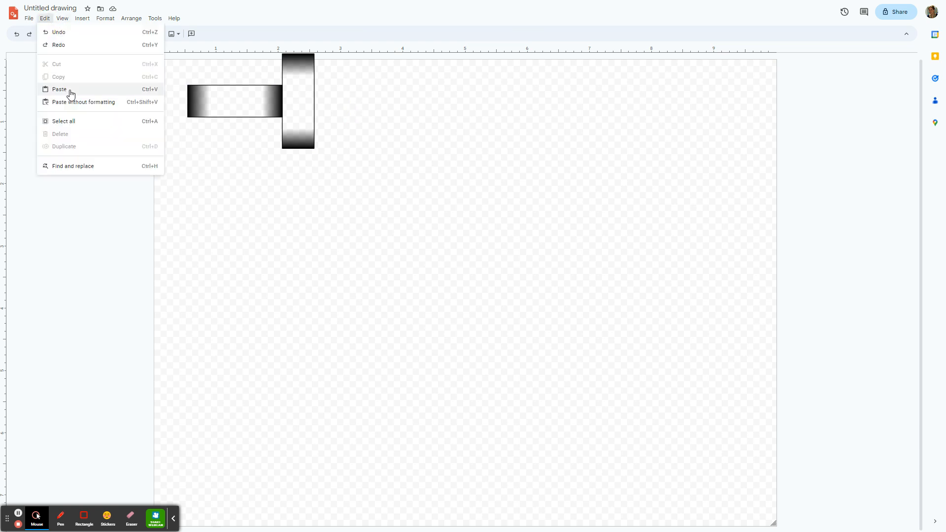
left_click(163, 97)
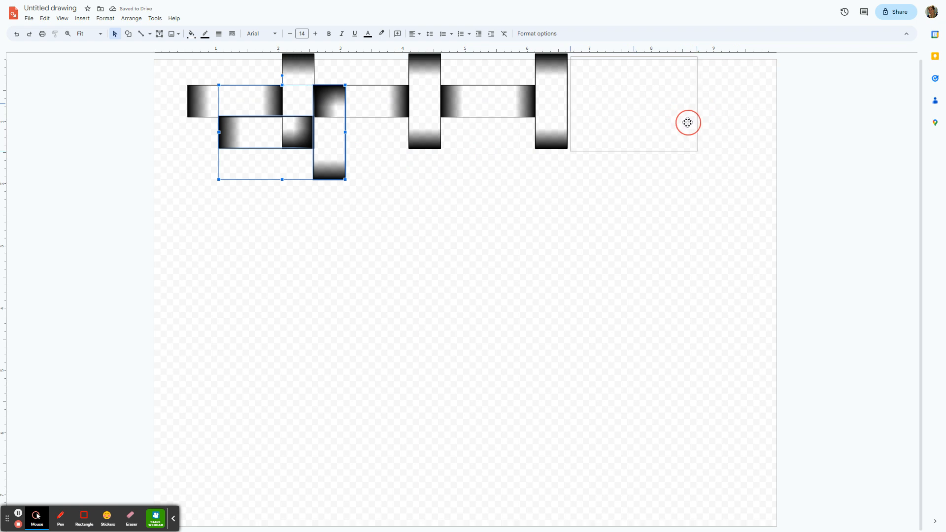
left_click_drag(685, 122, 685, 120)
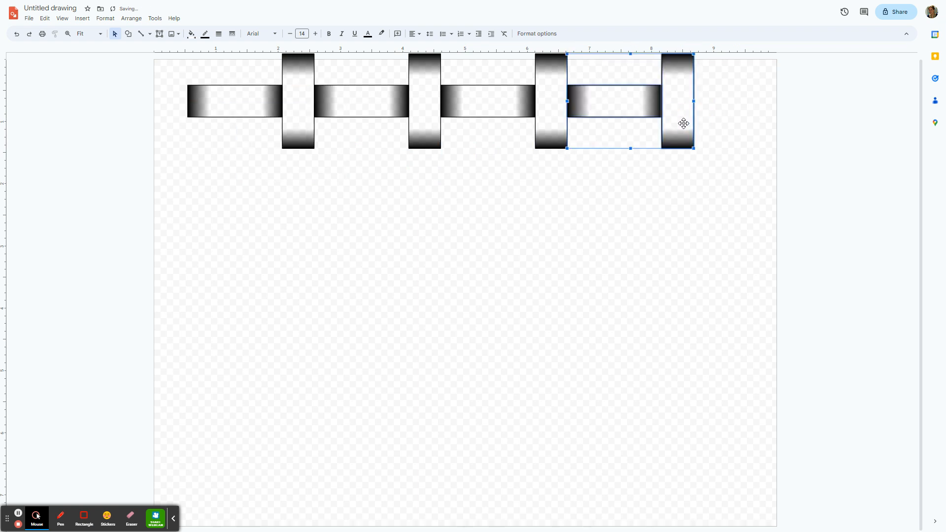
- Paste two more strip pairs, extending the first row past the right and left edges of the canvas
key("ctrl+v")
left_click_drag(334, 157, 803, 117)
key("ctrl+v")
left_click_drag(348, 171, 169, 118)
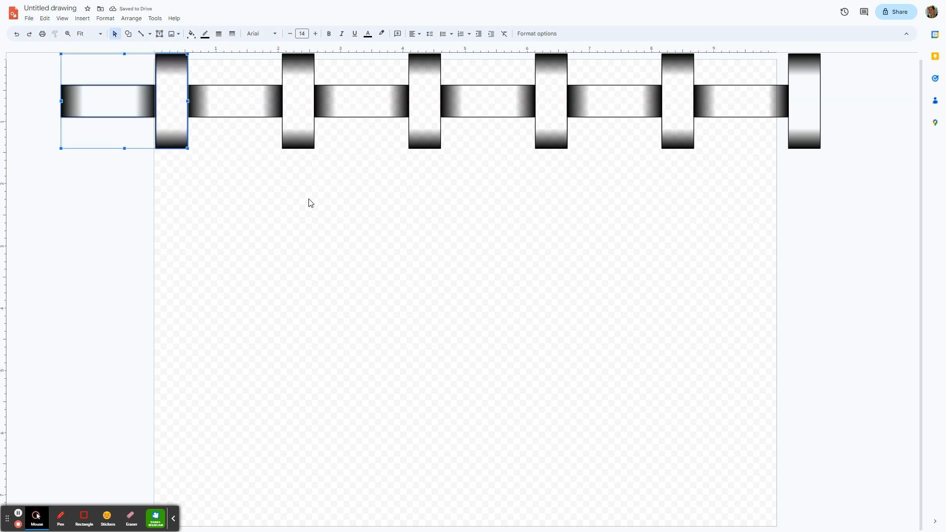
- Place five copies of the vertical strip, each centered directly beneath a horizontal strip on the canvas
key("ctrl+v")
left_click_drag(318, 116, 244, 170)
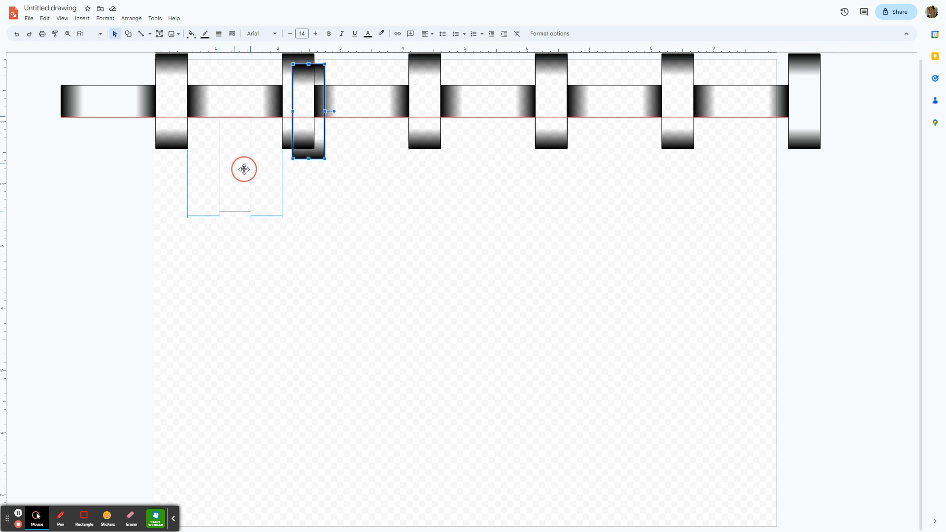
mouse_move(244, 170)
left_mouse_down()
mouse_move(235, 169)
mouse_move(241, 165)
left_mouse_up()
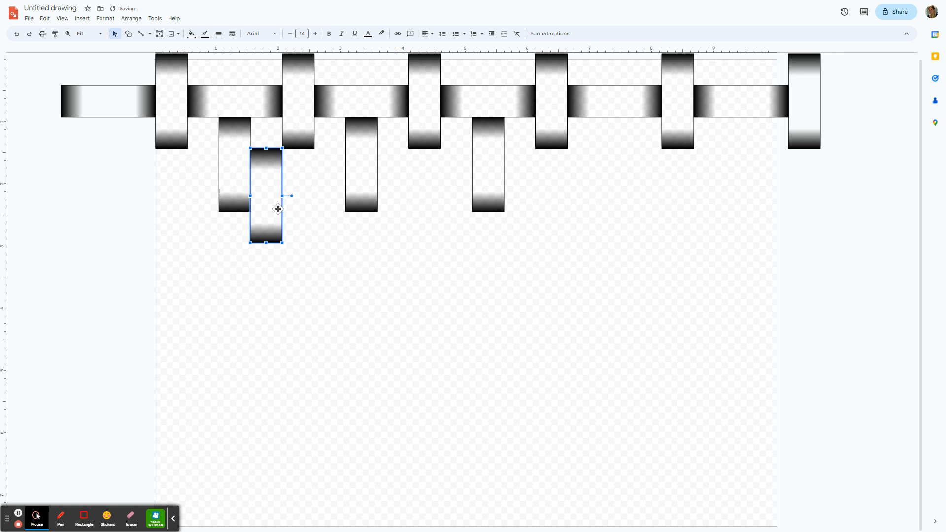
left_click_drag(278, 209, 617, 179)
key("ctrl+v")
left_click_drag(279, 216, 744, 173)
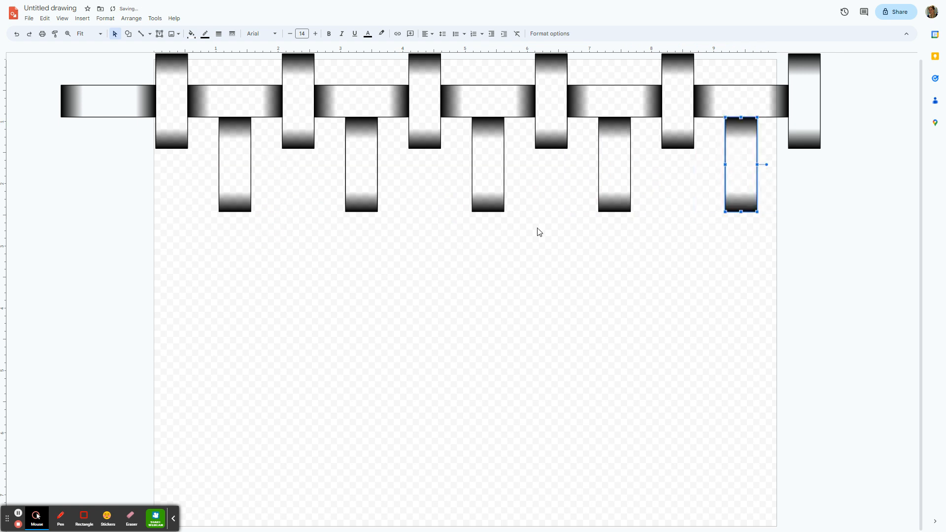
- Copy a horizontal strip and place five copies in the second row, filling the gaps and extending past the right canvas edge
left_click(252, 109)
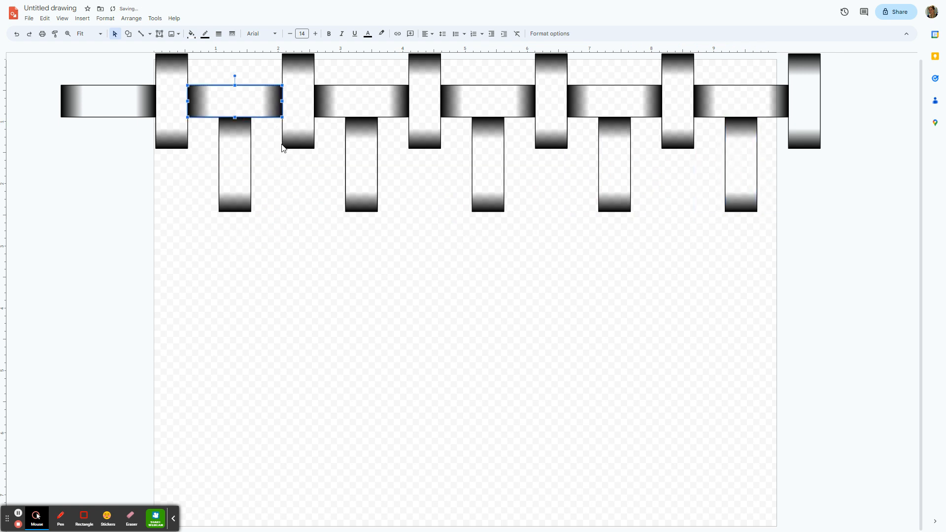
key("ctrl+v")
left_click_drag(318, 196, 551, 174)
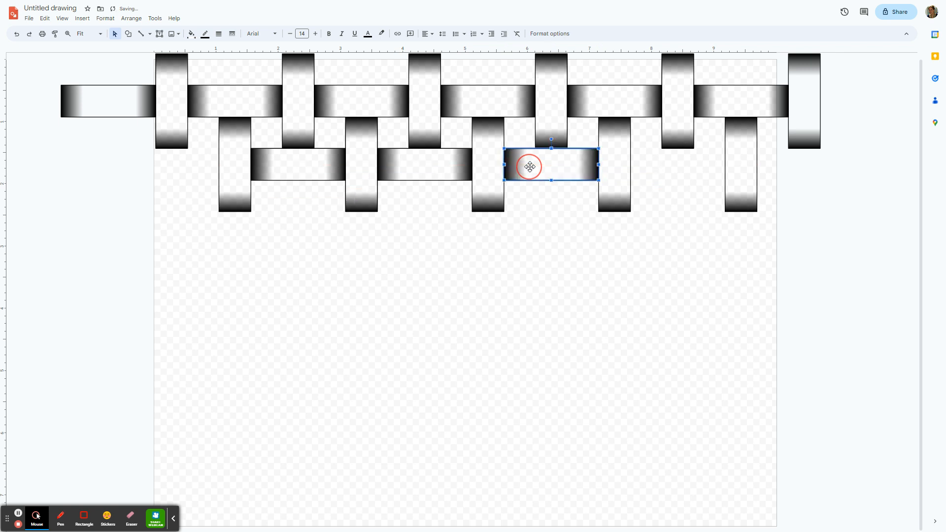
key("ctrl+v")
left_click_drag(302, 194, 659, 179)
key("ctrl+v")
left_click_drag(348, 210, 794, 169)
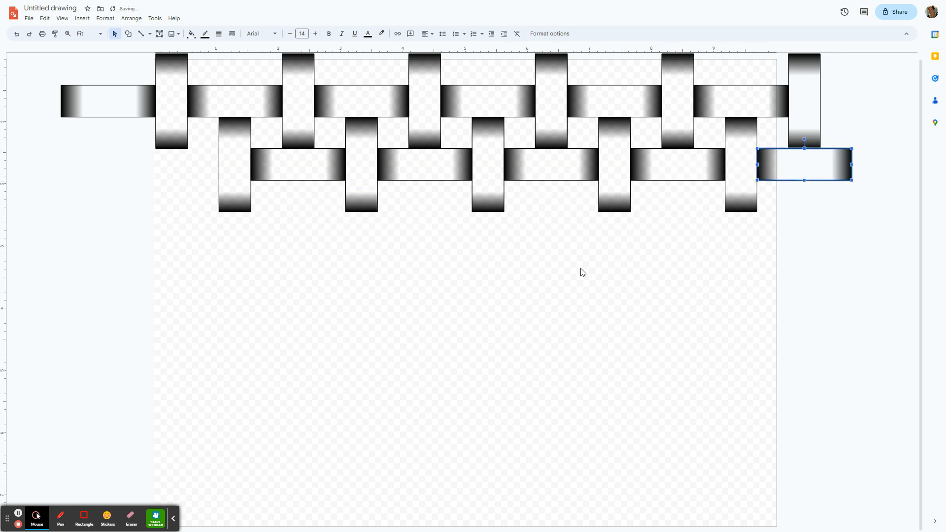
- Add a horizontal strip at the left end of the second row and place a copy of both woven rows directly beneath
key("ctrl+v")
left_click_drag(359, 209, 193, 169)
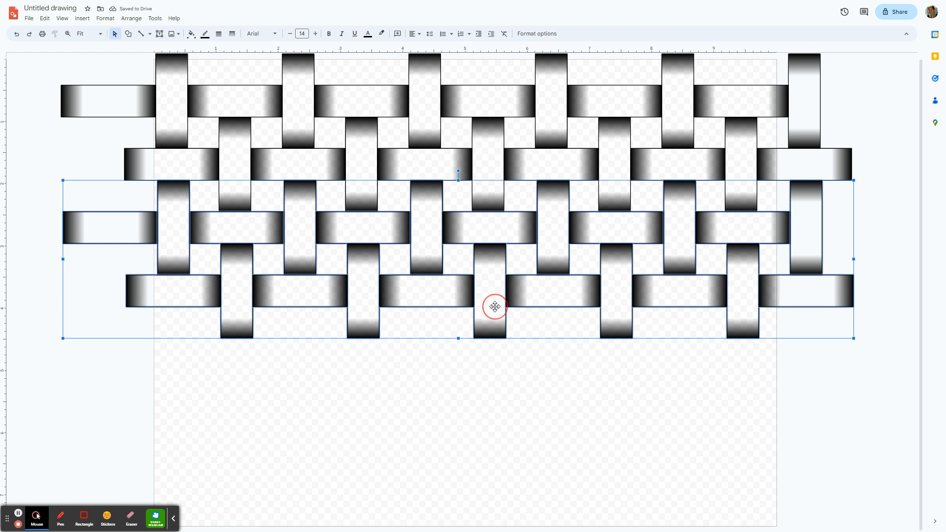
left_click(524, 392)
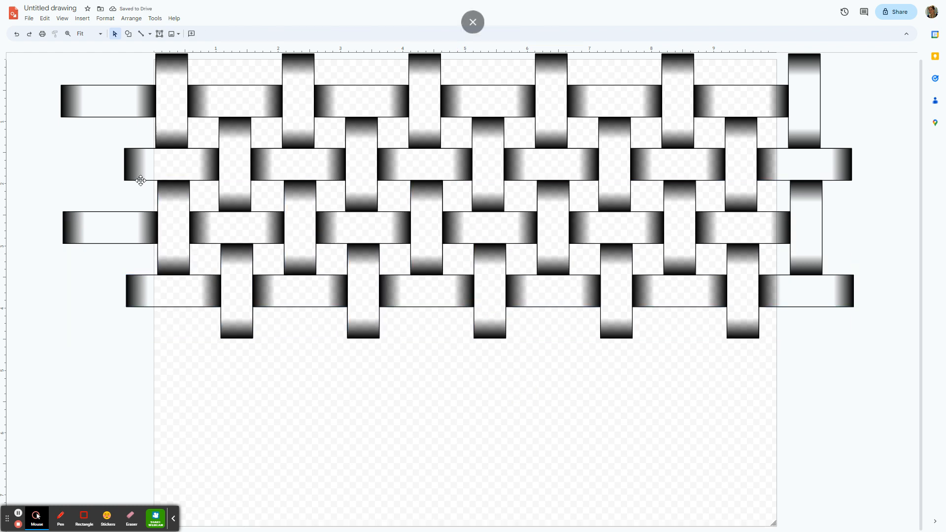